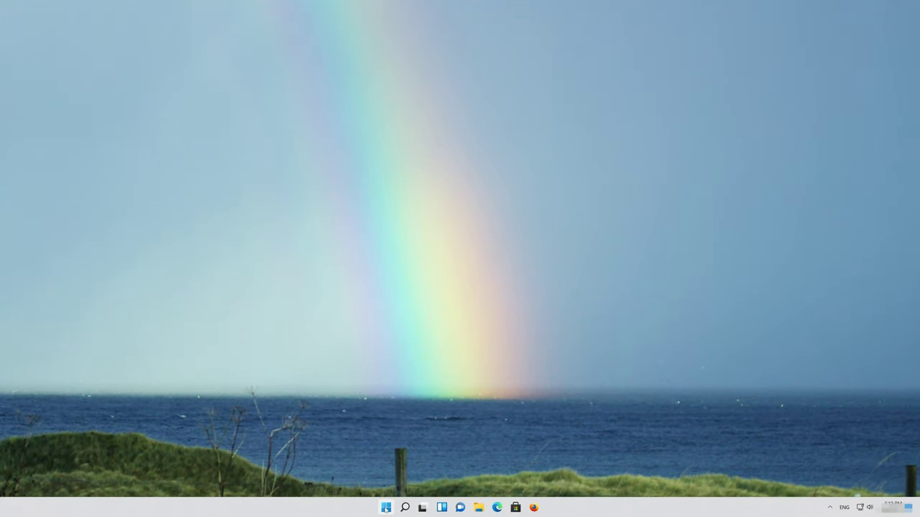
Search the Start menu for 'device manager' and open Device Manager
left_click(386, 507)
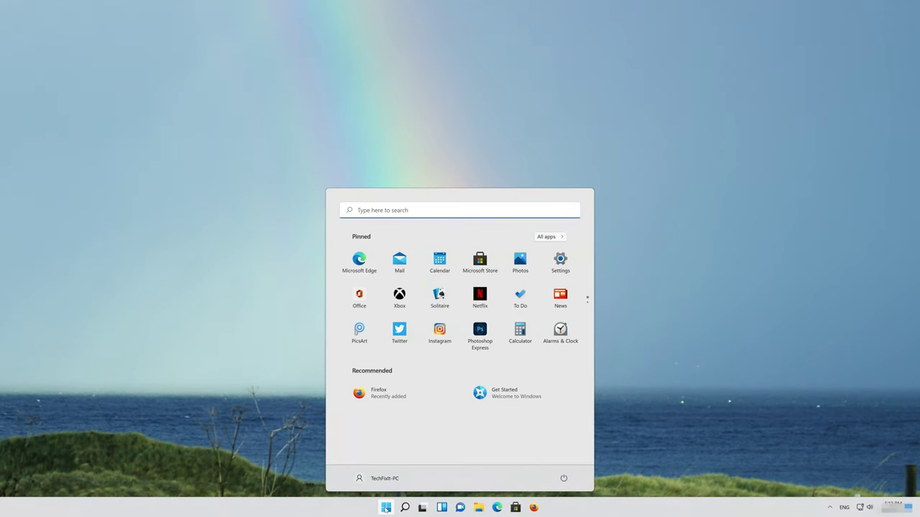
type("device manager")
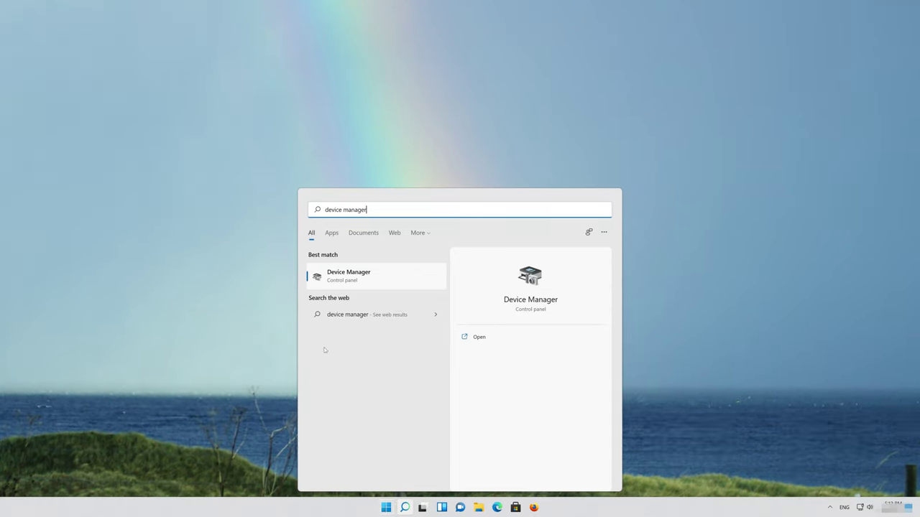
left_click(366, 280)
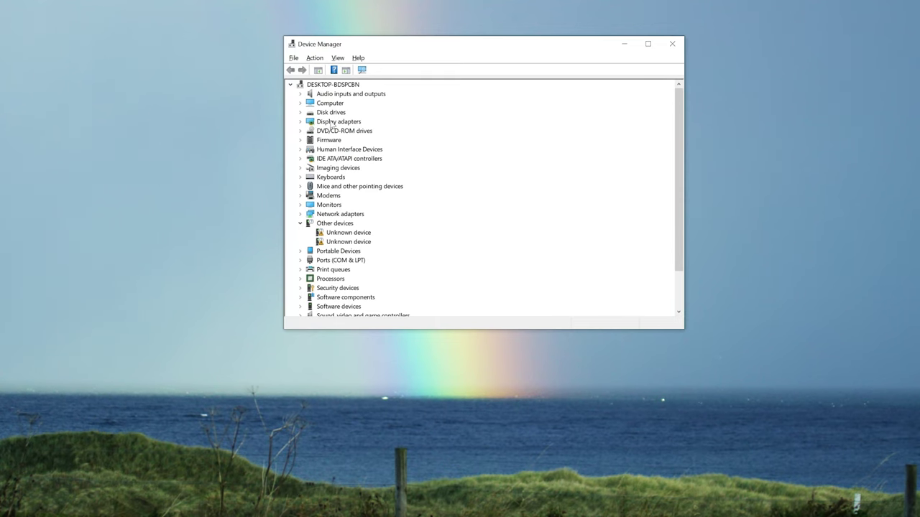
Open the RTX 3080 Ti's Properties under Display adapters and view its Driver tab
left_click(301, 122)
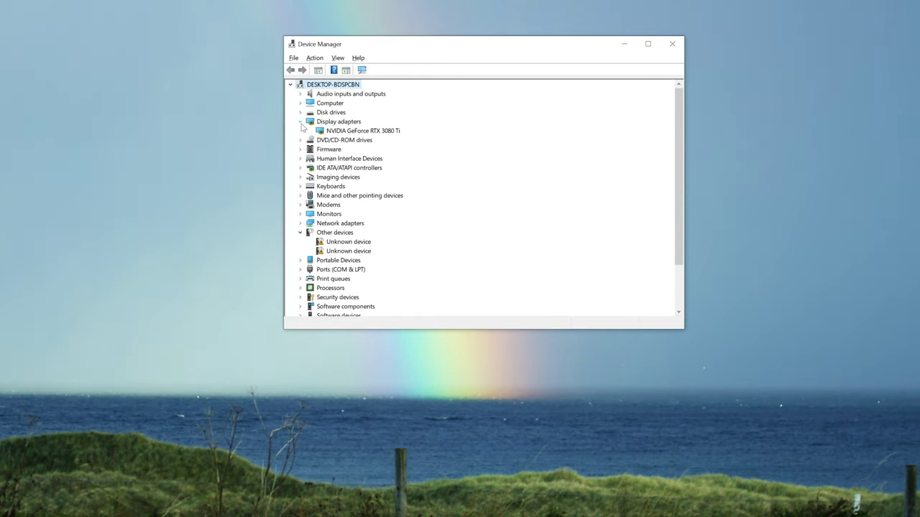
right_click(384, 136)
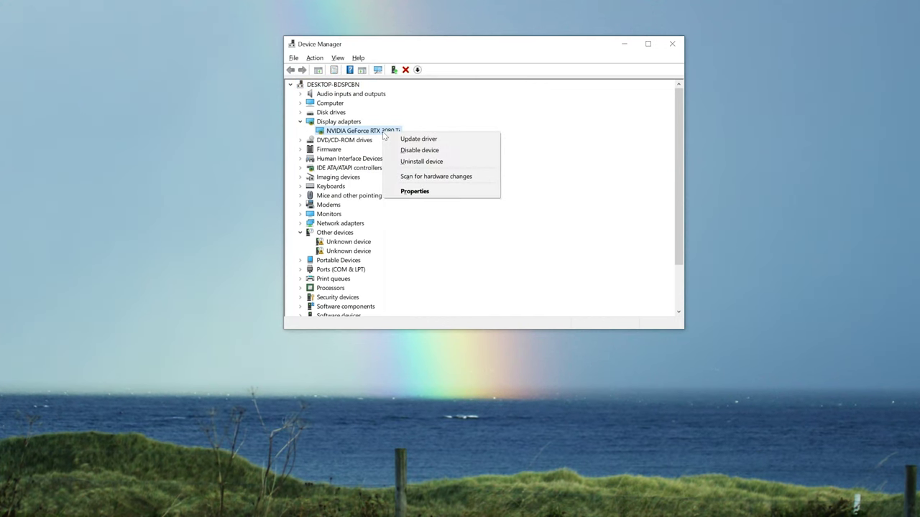
left_click(440, 192)
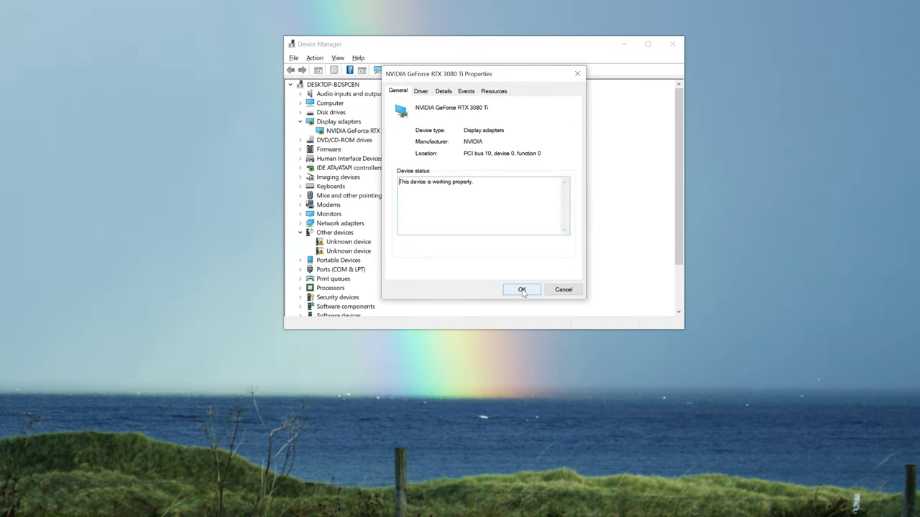
left_click(422, 92)
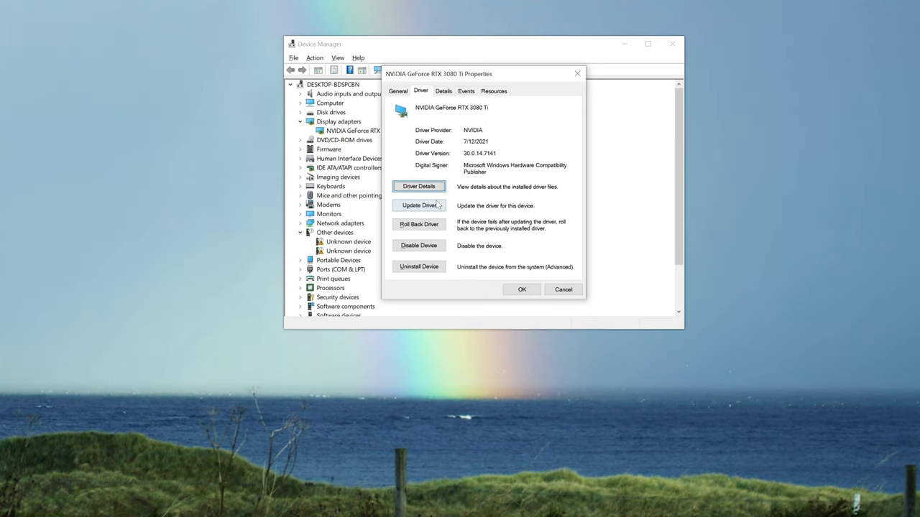
Run Update Driver's automatic search for an RTX 3080 Ti driver, then close the wizard
left_click(407, 208)
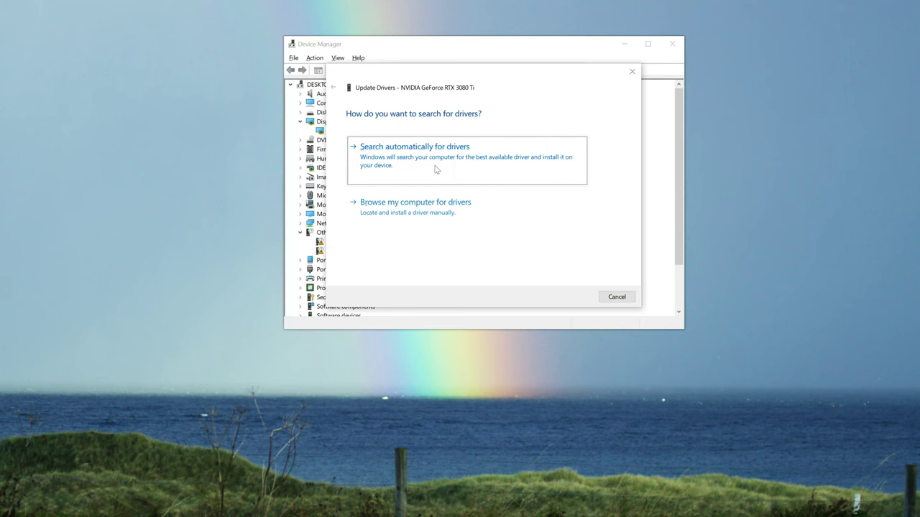
left_click(436, 169)
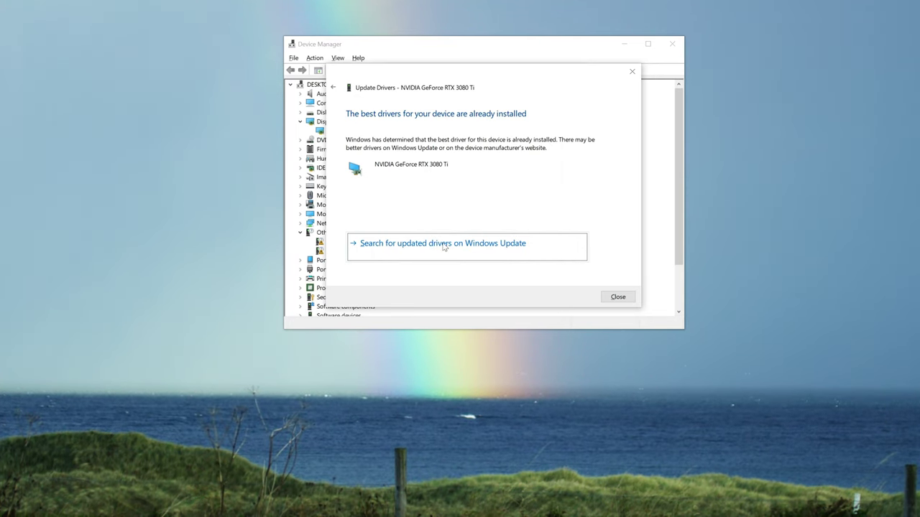
left_click(609, 296)
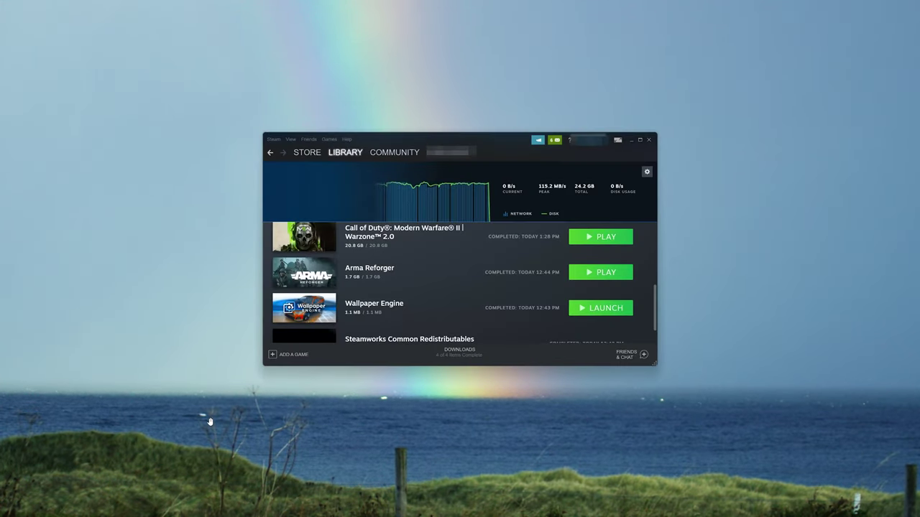
Search the Start menu for 'gef' and launch GeForce Experience
key("super")
type("ob")
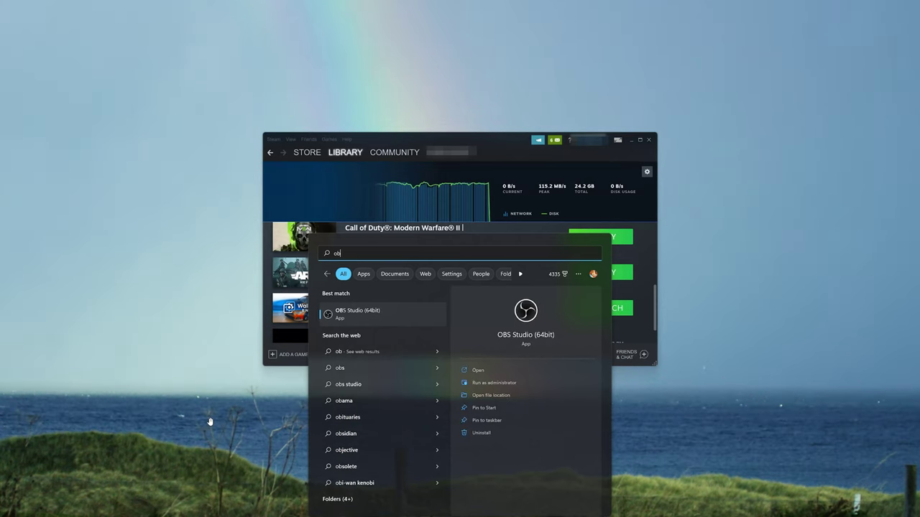
key("BackSpace")
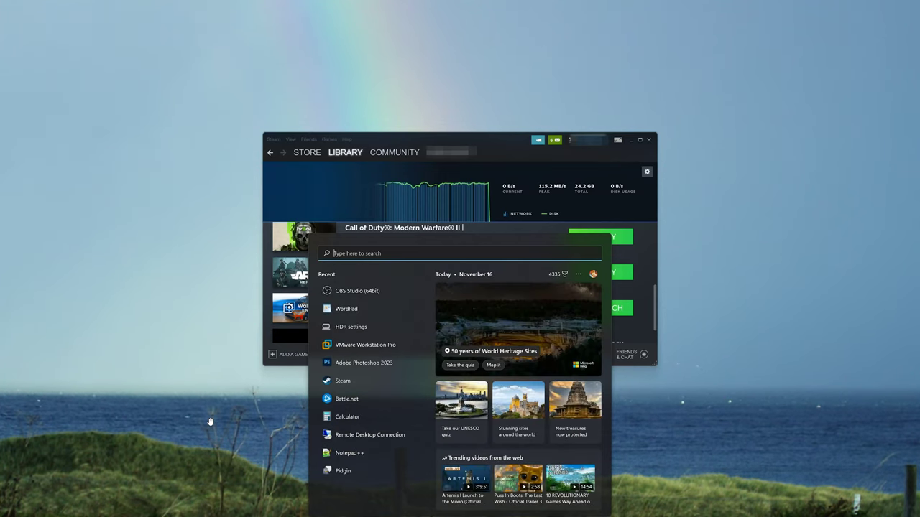
key("super")
key("super")
key("super")
type("gef")
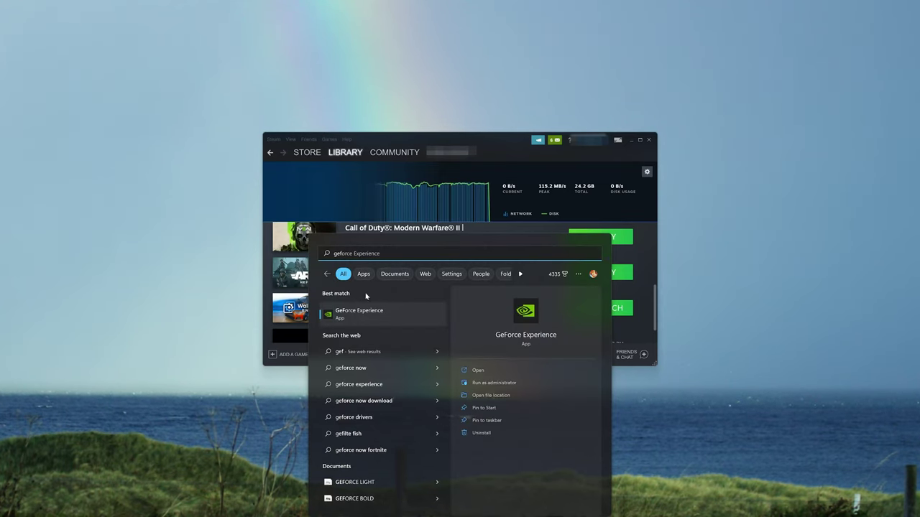
left_click(381, 313)
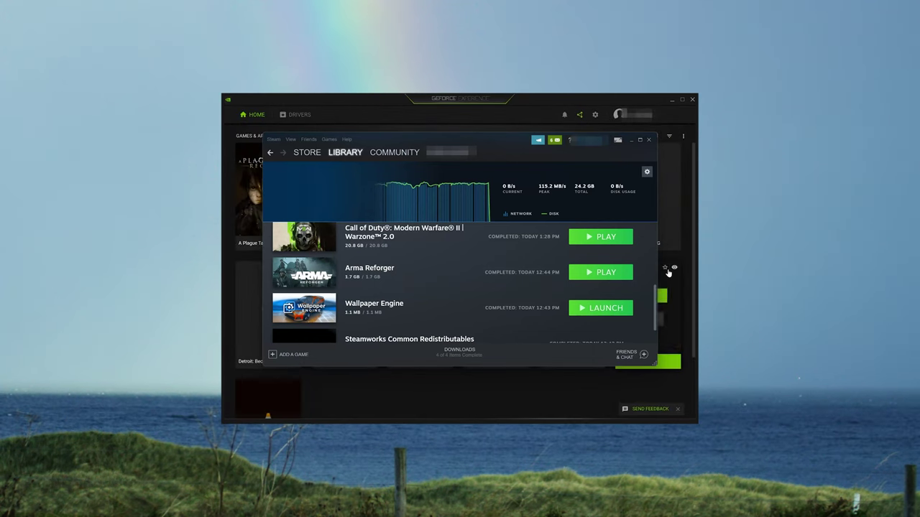
On the GeForce Experience Drivers page, check for updates and download Game Ready Driver 526.98
left_click(515, 114)
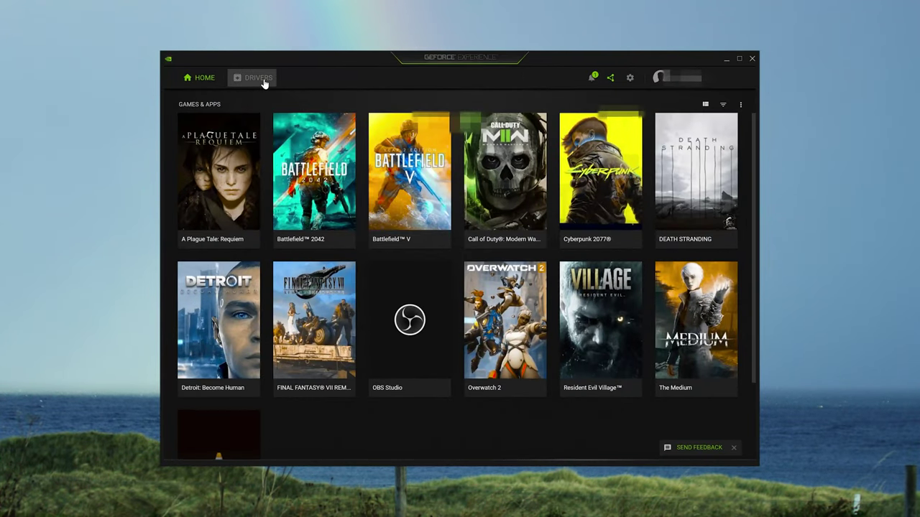
left_click(264, 84)
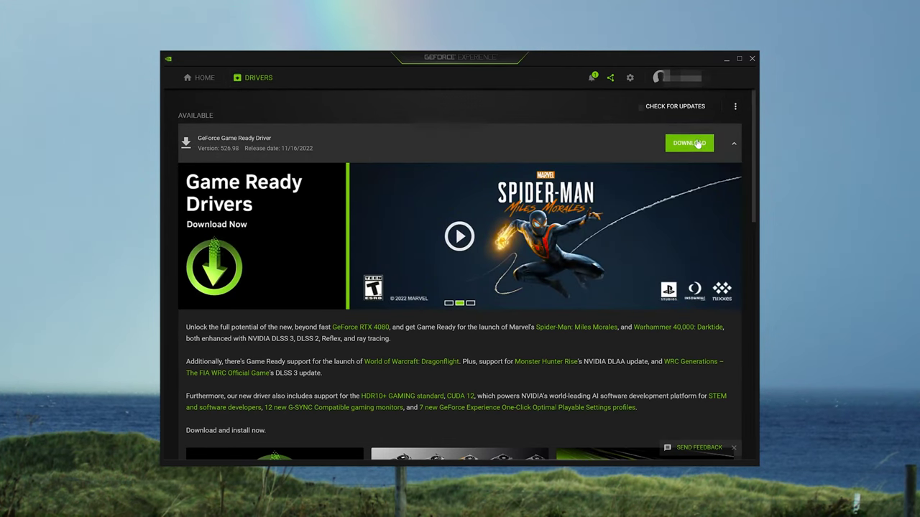
left_click(672, 112)
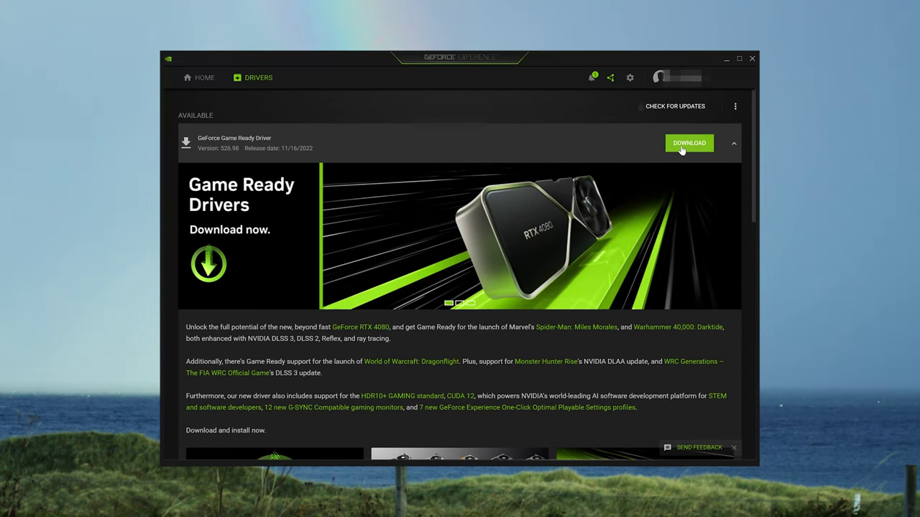
left_click(681, 147)
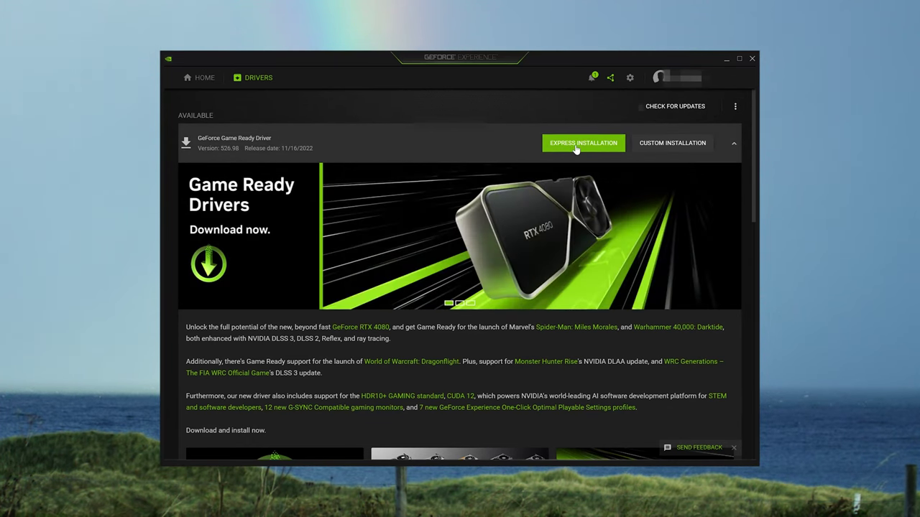
Express-install Game Ready Driver 526.98, dismiss the summary, and return to the home page
left_click(620, 144)
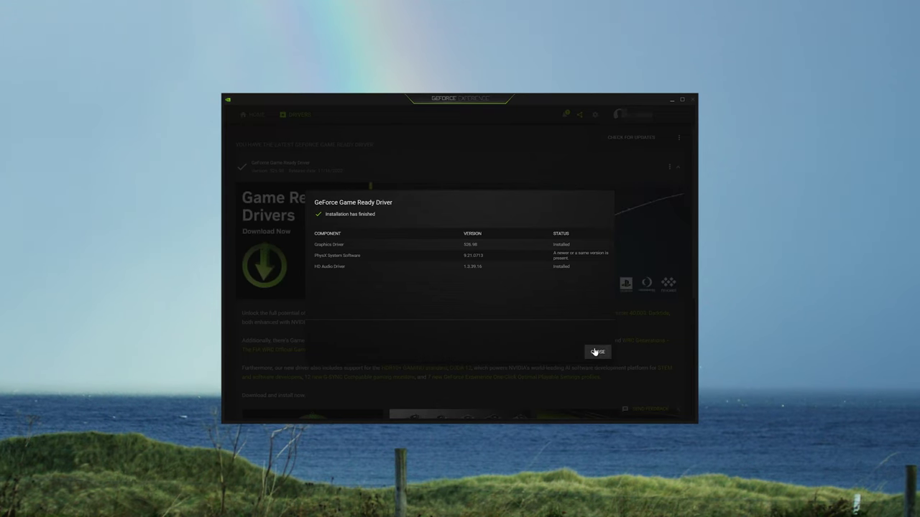
left_click(596, 351)
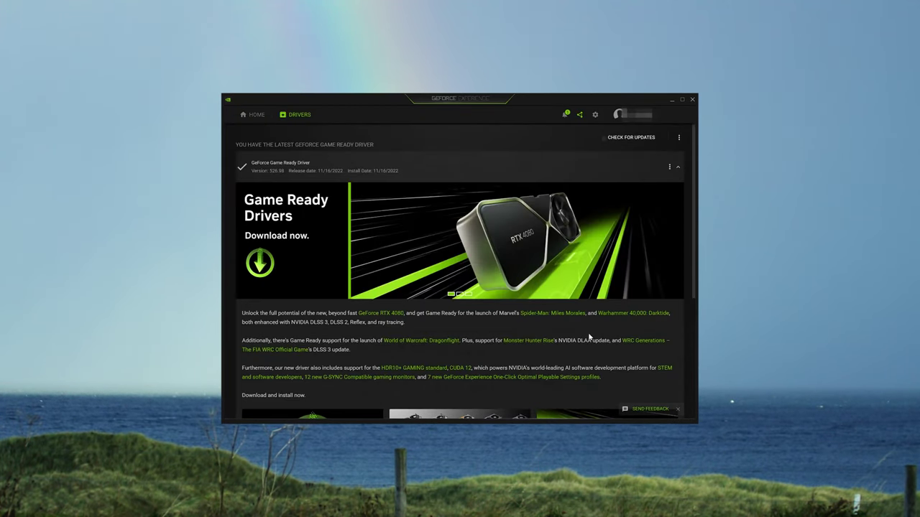
left_click(253, 114)
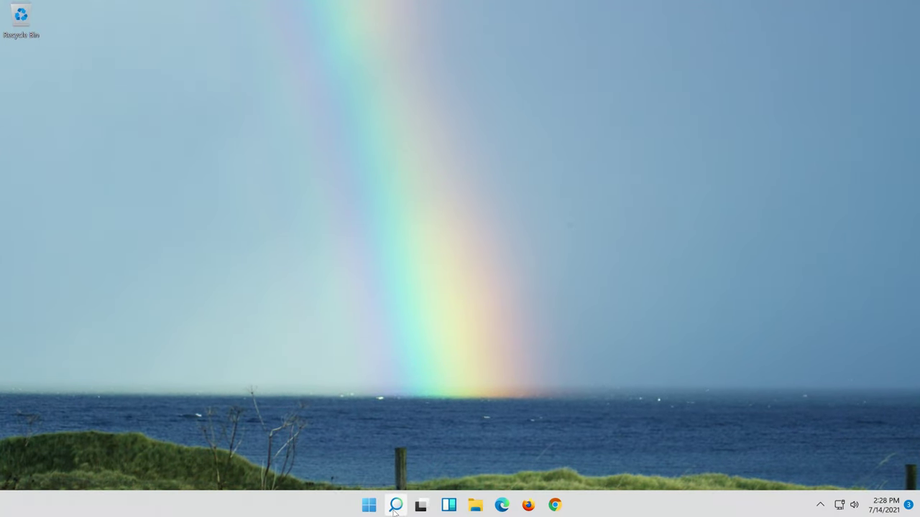
Search Windows for 'settings' and open the Settings app
left_click(394, 505)
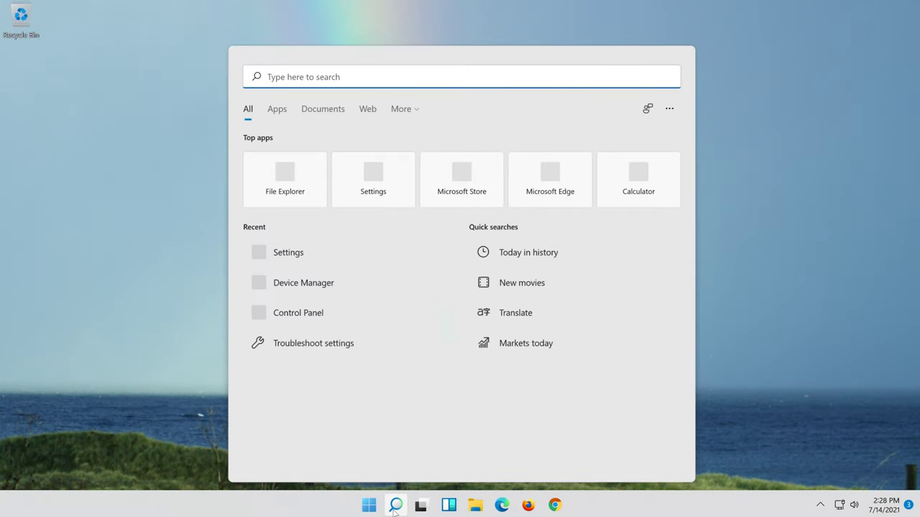
type("settings")
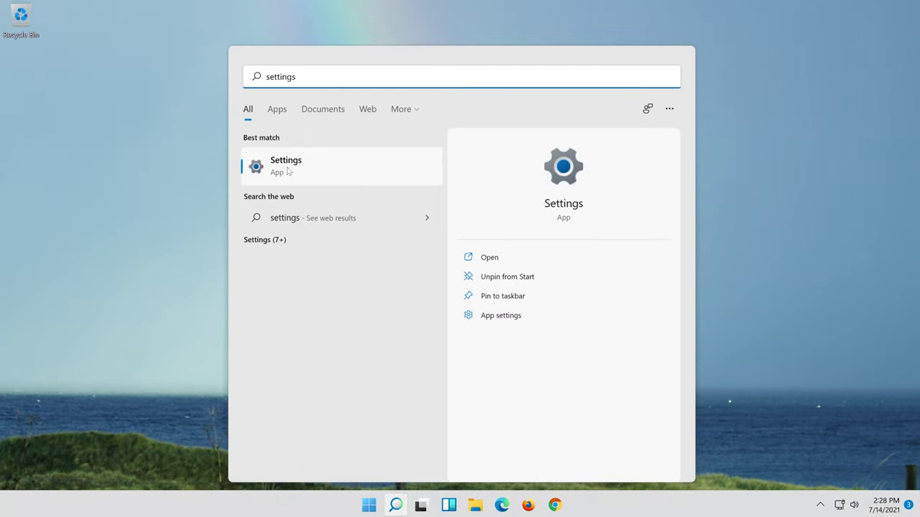
left_click(335, 171)
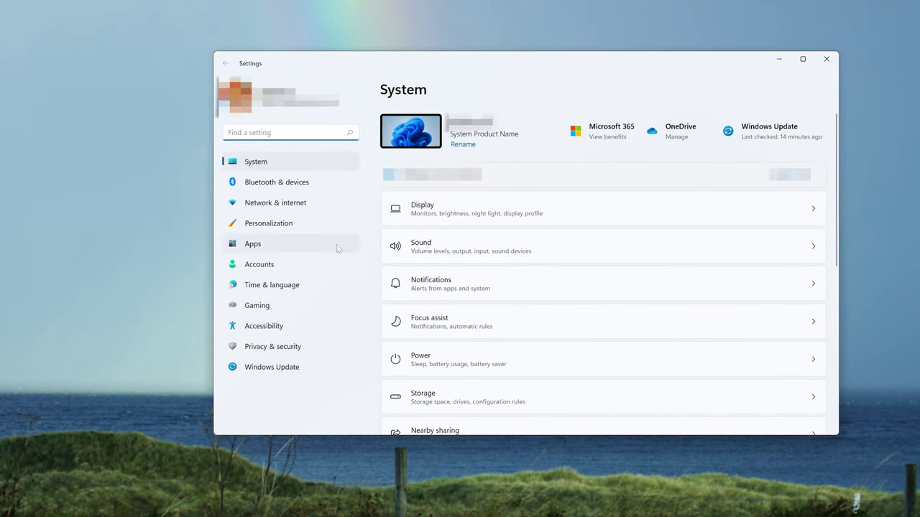
Go to System > Display > Advanced display to see the 144 Hz refresh rate
left_click(252, 166)
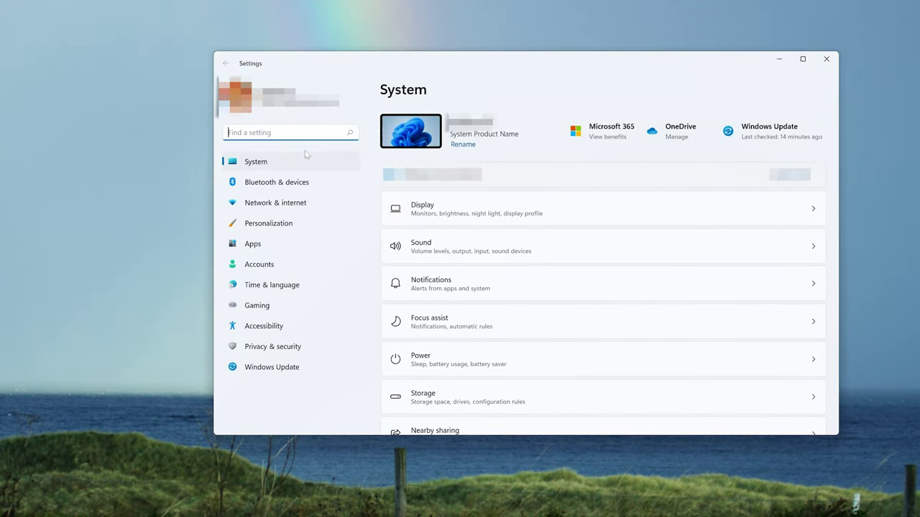
left_click(272, 164)
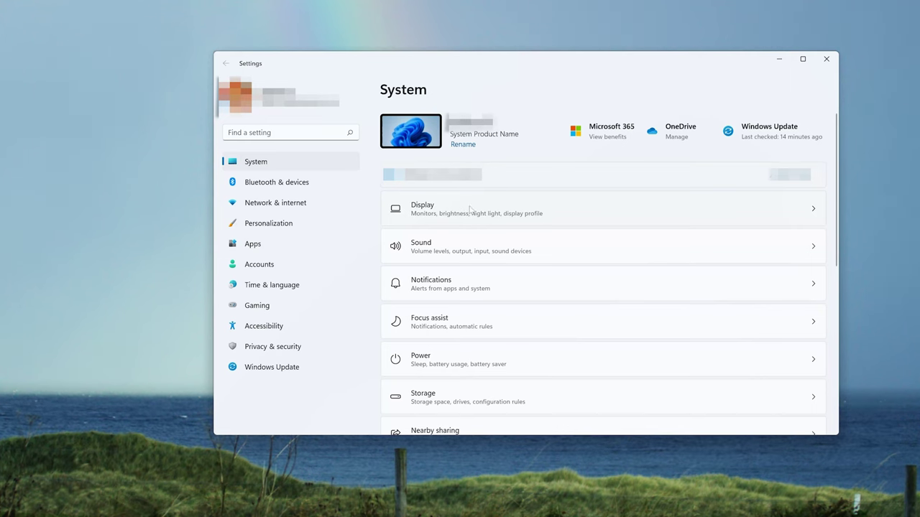
left_click(448, 212)
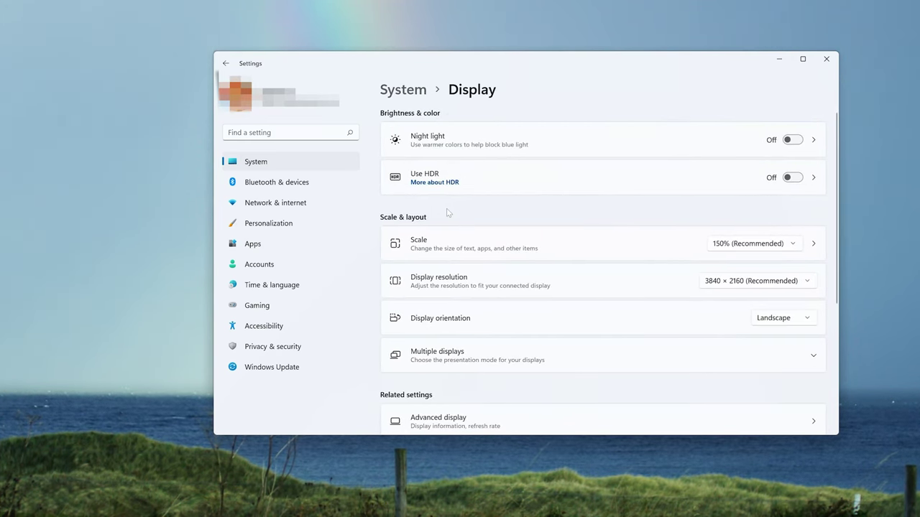
scroll(448, 212, "down", 3)
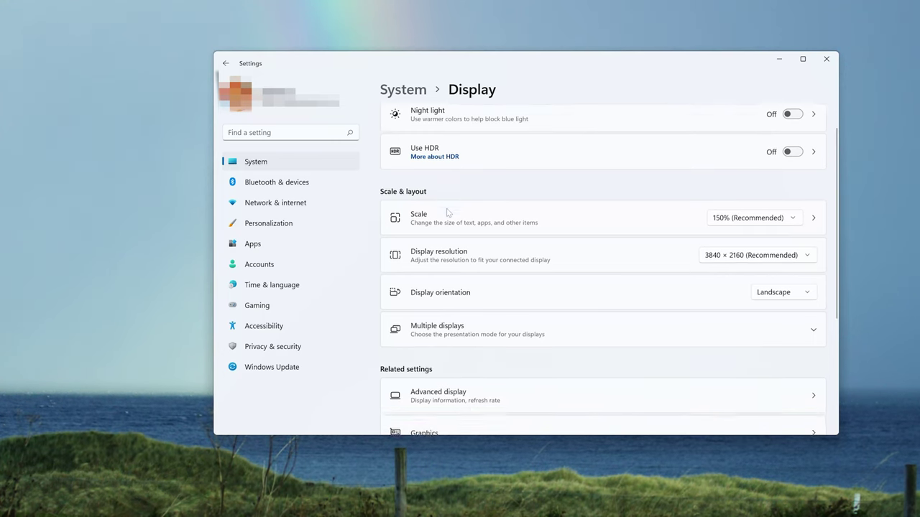
scroll(448, 212, "down", 2)
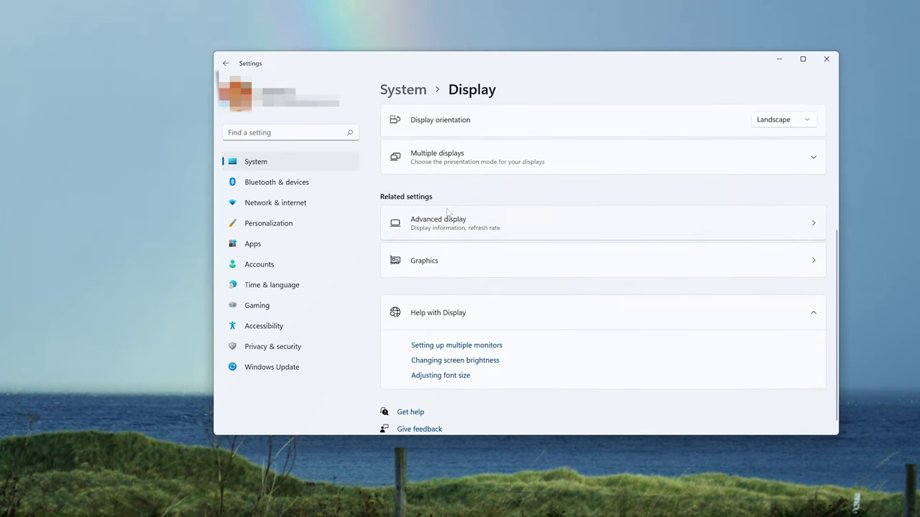
left_click(489, 226)
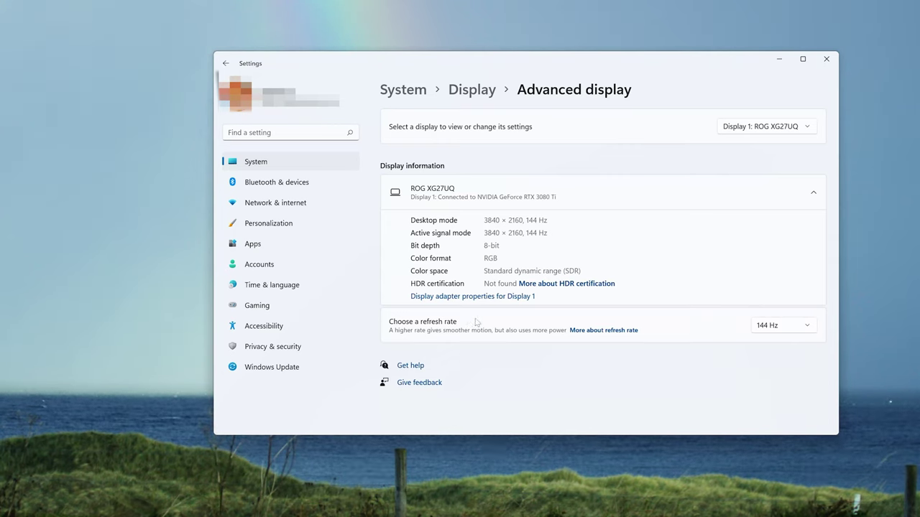
left_click(811, 325)
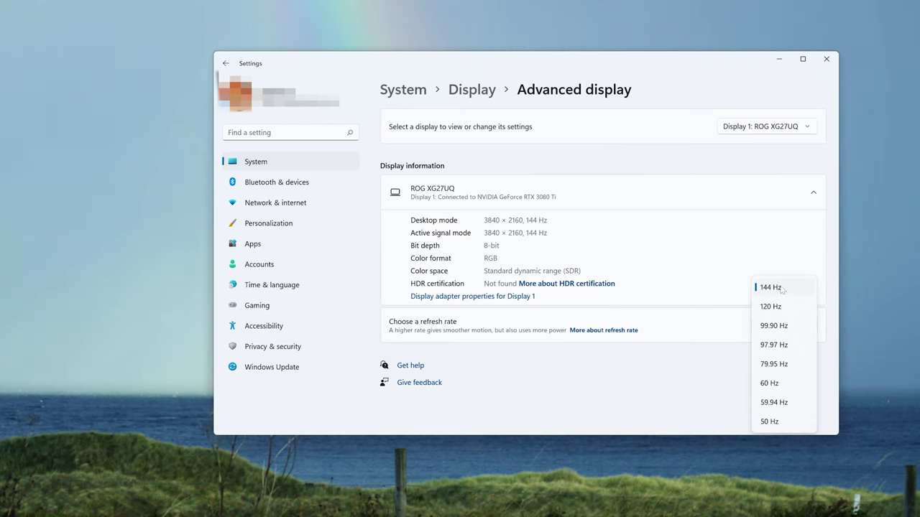
left_click(781, 288)
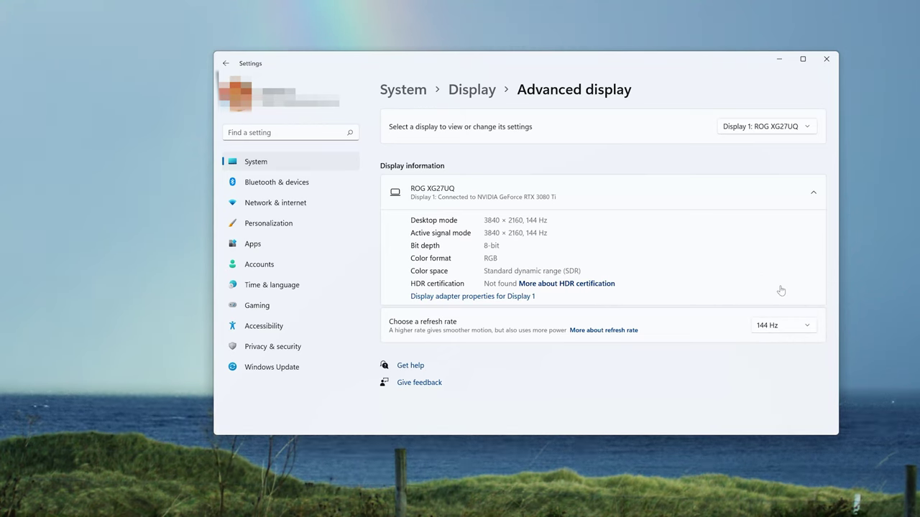